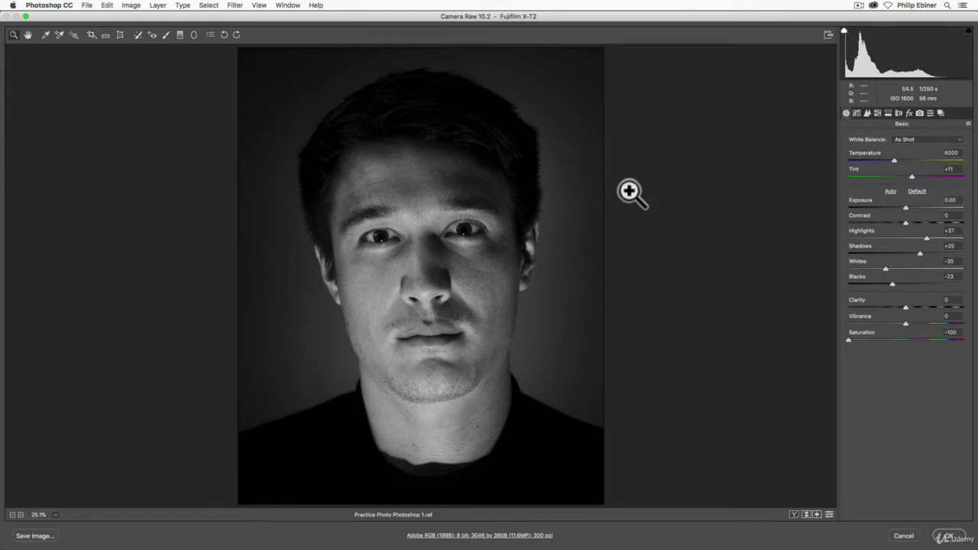
Open the save options for the portrait and review the available presets and destination choices
{"action": "left_click", "coordinate": [48, 534]}
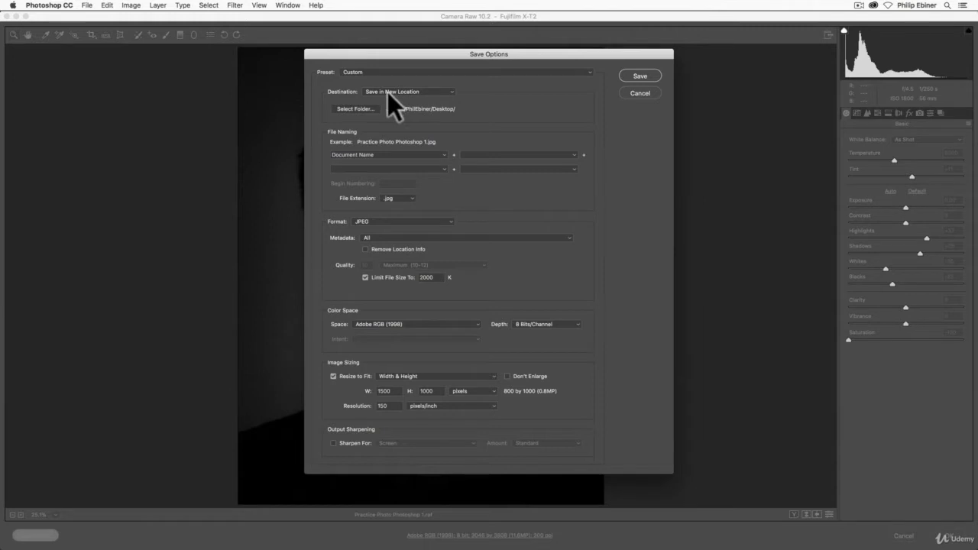
{"action": "left_click", "coordinate": [393, 71]}
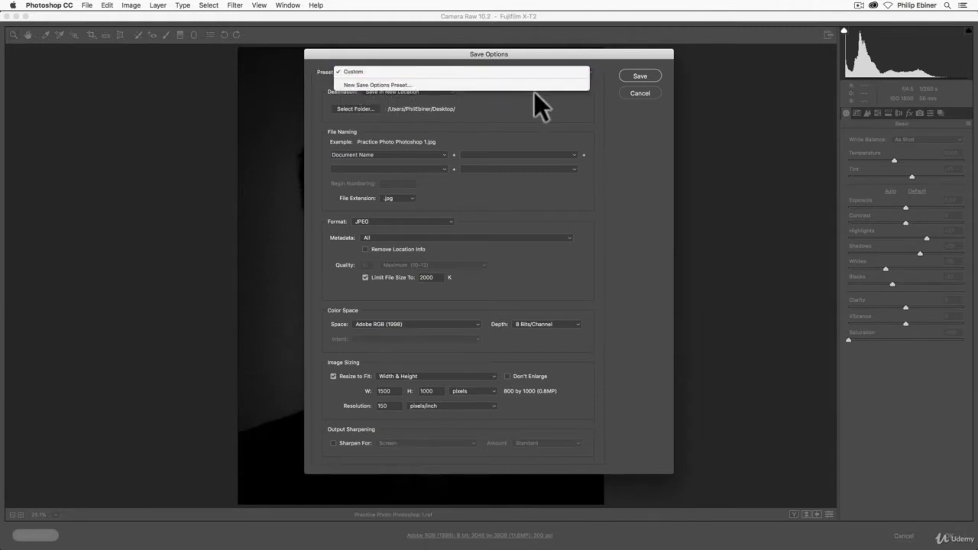
{"action": "left_click", "coordinate": [554, 96]}
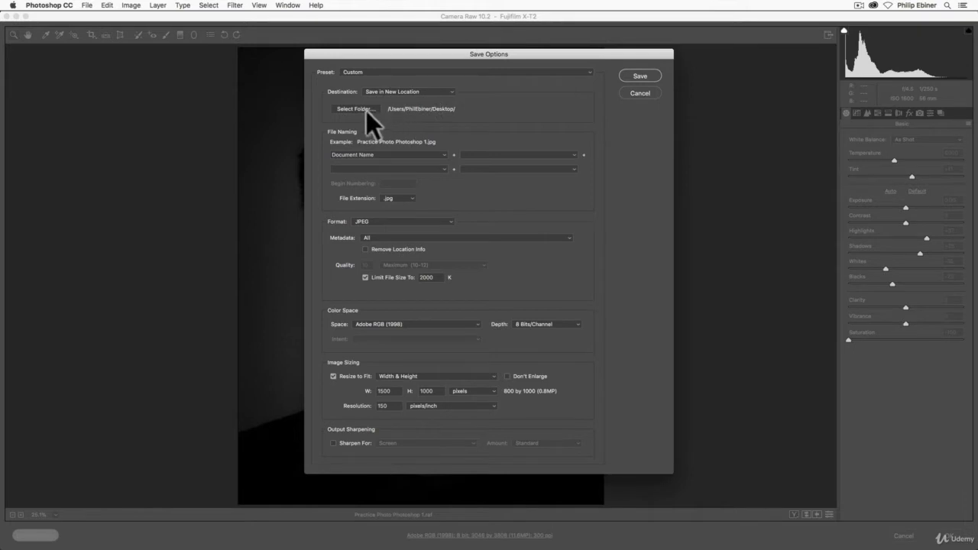
{"action": "left_click", "coordinate": [412, 89]}
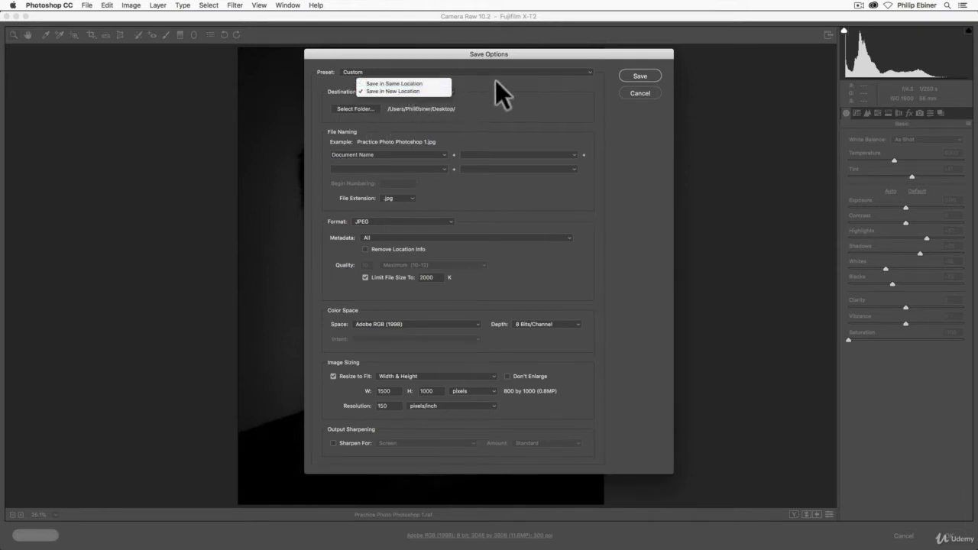
{"action": "left_click", "coordinate": [477, 90]}
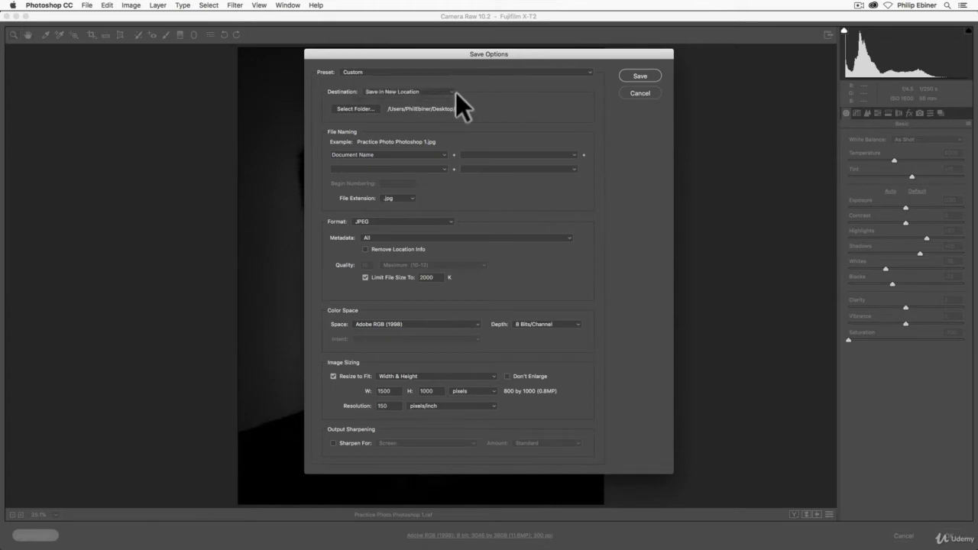
Create a folder named Edits inside Desktop/FOR EDITING/Photoshop and use it as the save destination
{"action": "left_click", "coordinate": [368, 108]}
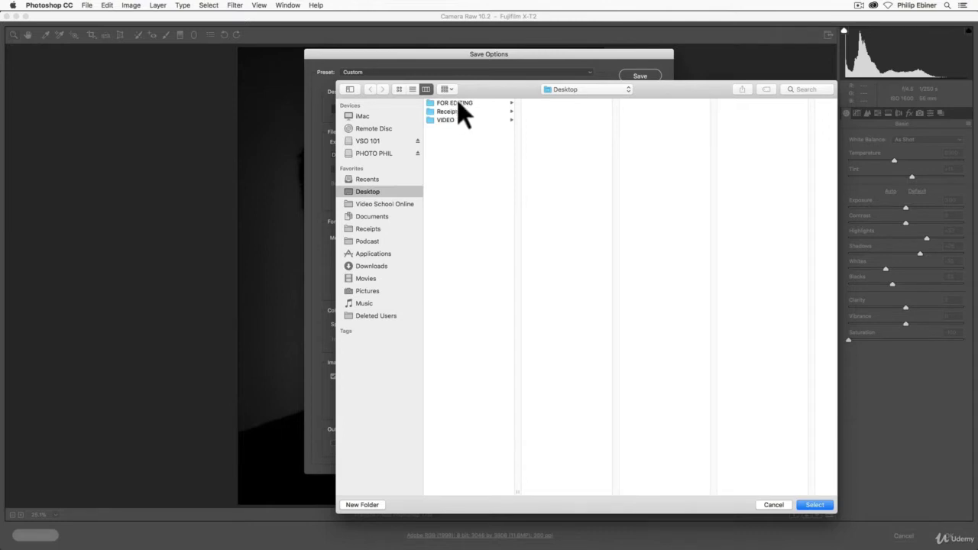
{"action": "left_click", "coordinate": [457, 103]}
{"action": "left_click", "coordinate": [555, 146]}
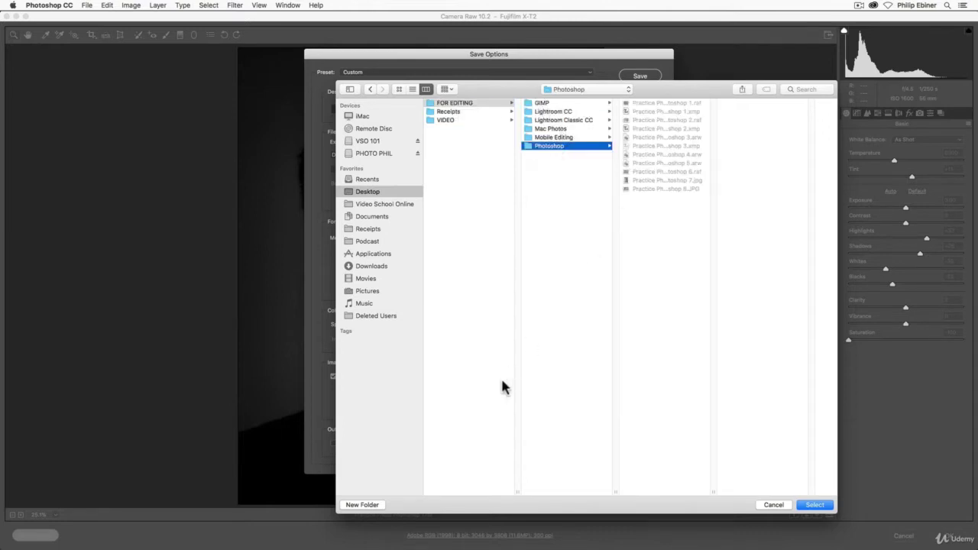
{"action": "left_click", "coordinate": [373, 505]}
{"action": "type", "text": "Edits"}
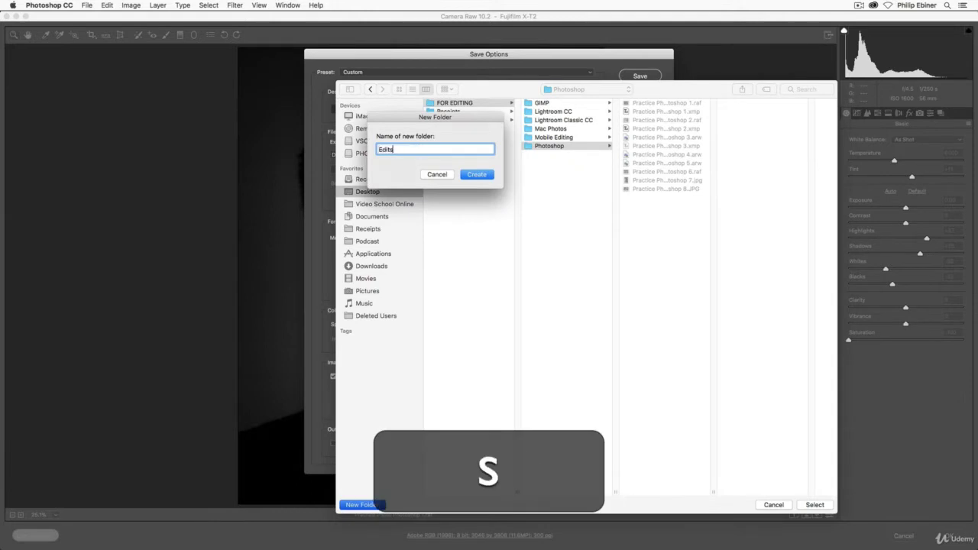
{"action": "key", "text": "Return"}
{"action": "key", "text": "Return"}
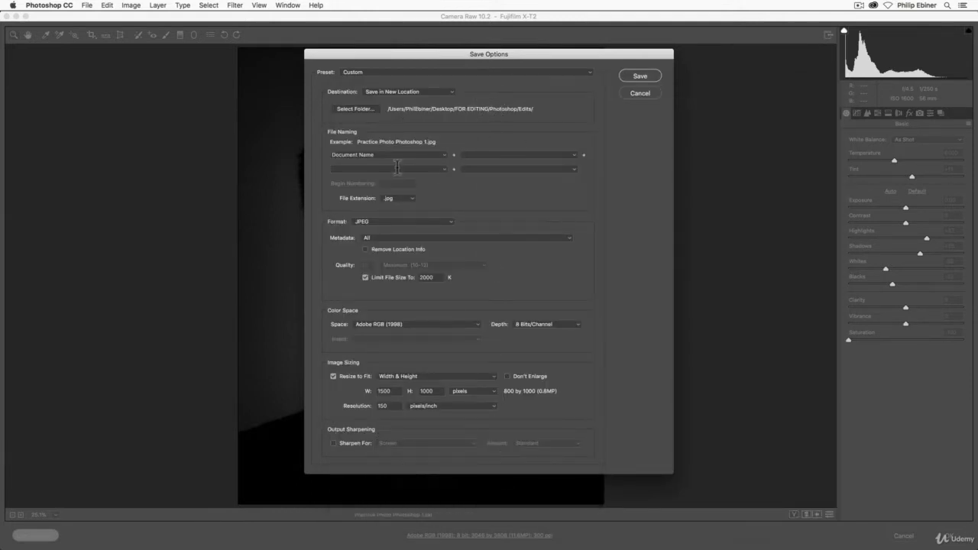
Replace the document name in the file naming with the custom text PhotoshopPractice
{"action": "left_click_drag", "start_coordinate": [342, 155], "coordinate": [437, 154]}
{"action": "left_click", "coordinate": [443, 154]}
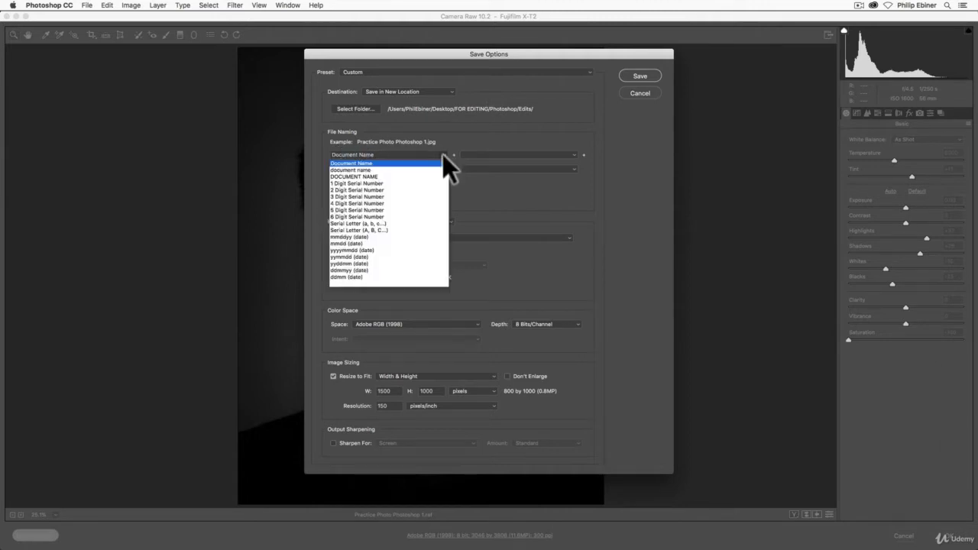
{"action": "left_click", "coordinate": [442, 155]}
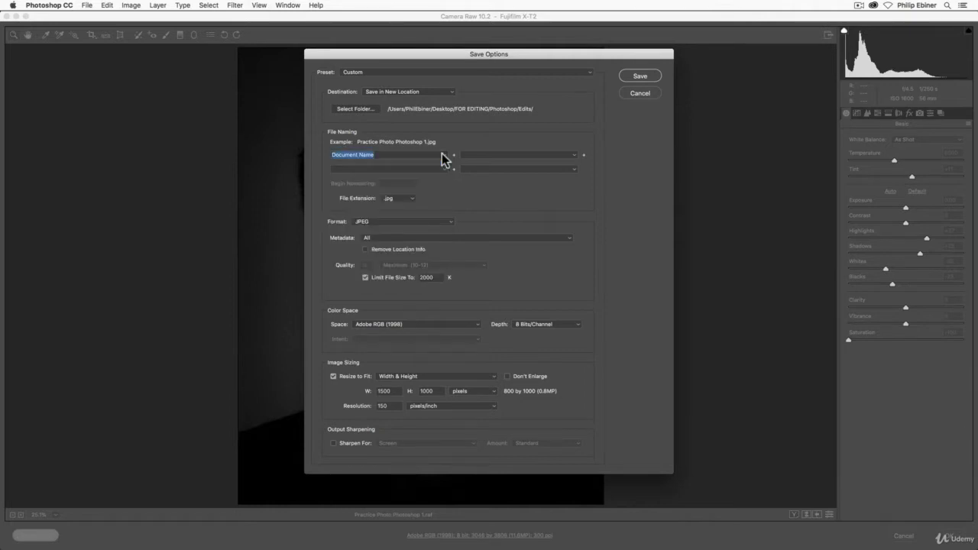
{"action": "key", "text": "super+a"}
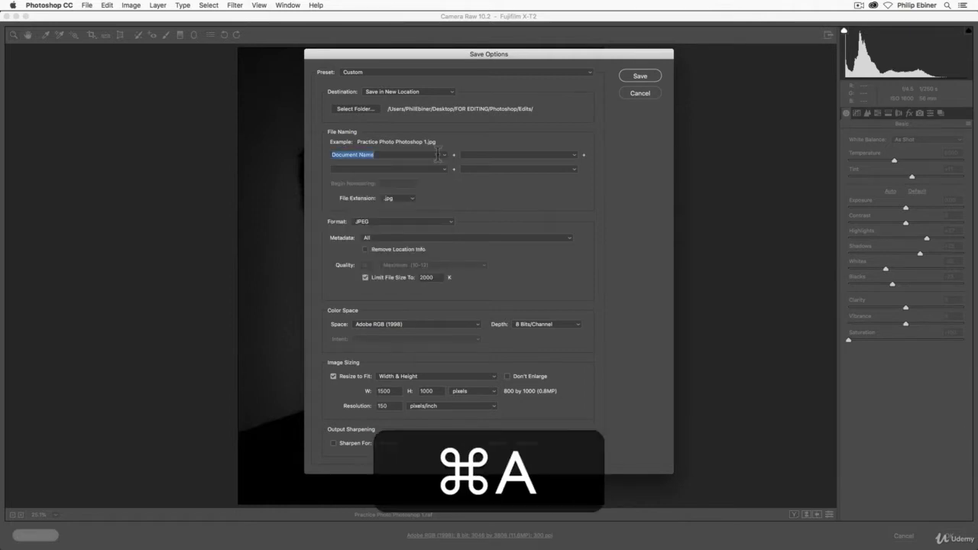
{"action": "type", "text": "Phot"}
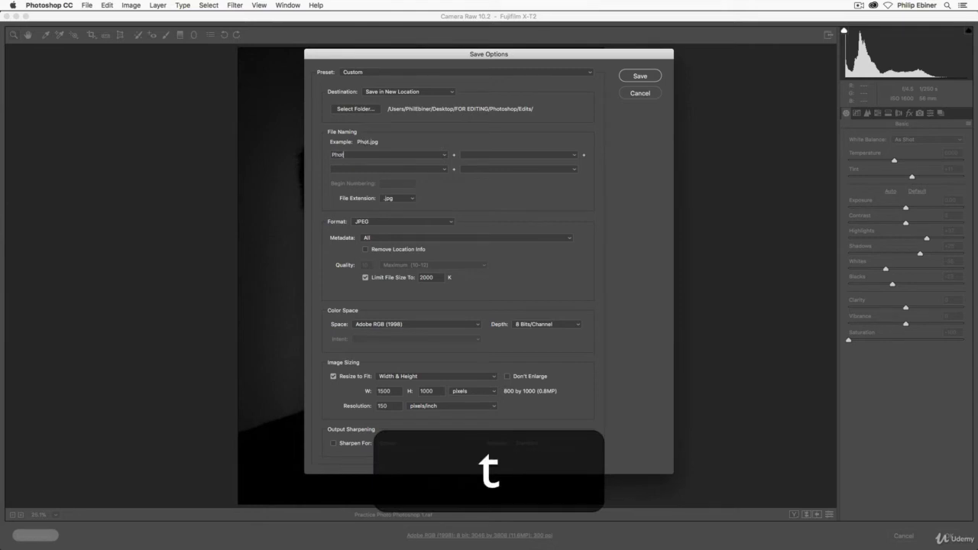
{"action": "type", "text": "oshopPractice"}
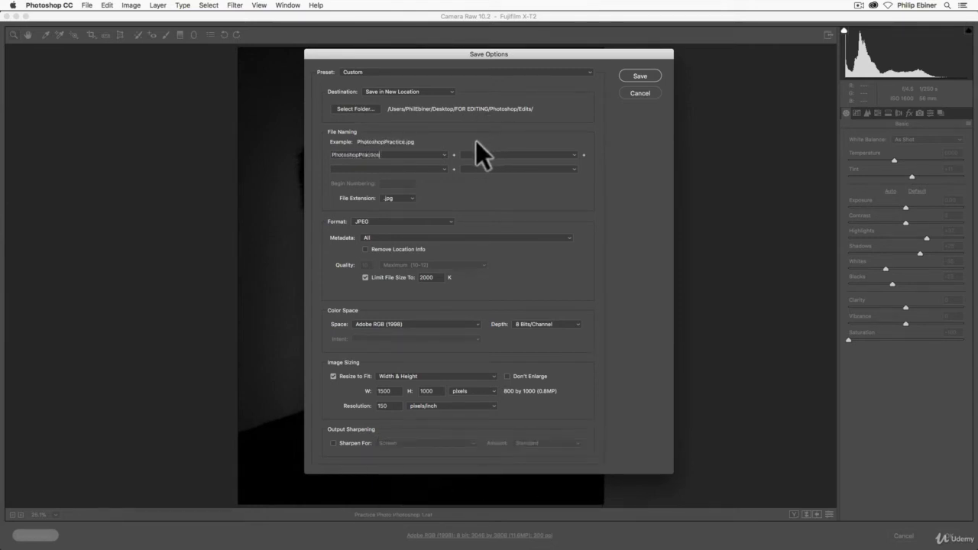
Append a 1 Digit Serial Number to the file name and begin numbering at 10
{"action": "left_click", "coordinate": [576, 155]}
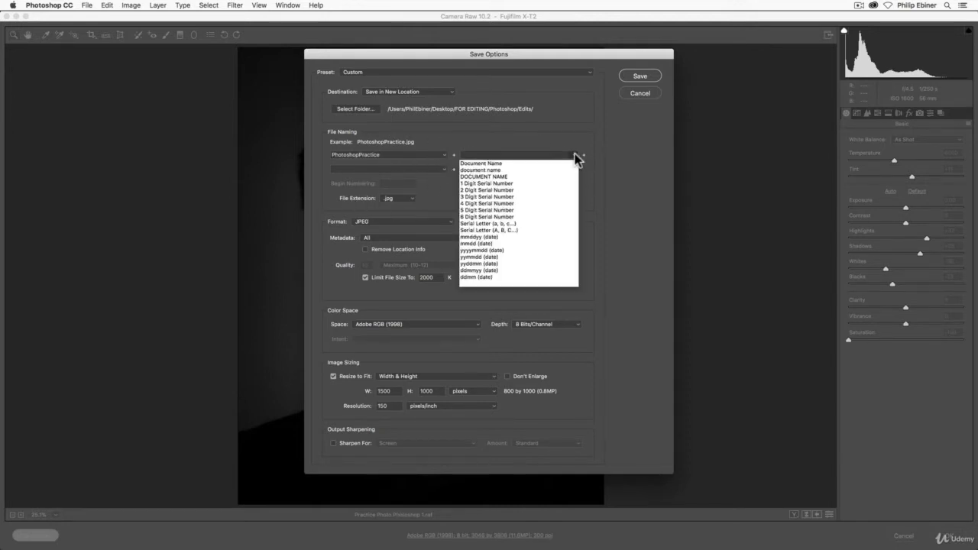
{"action": "left_click", "coordinate": [539, 184]}
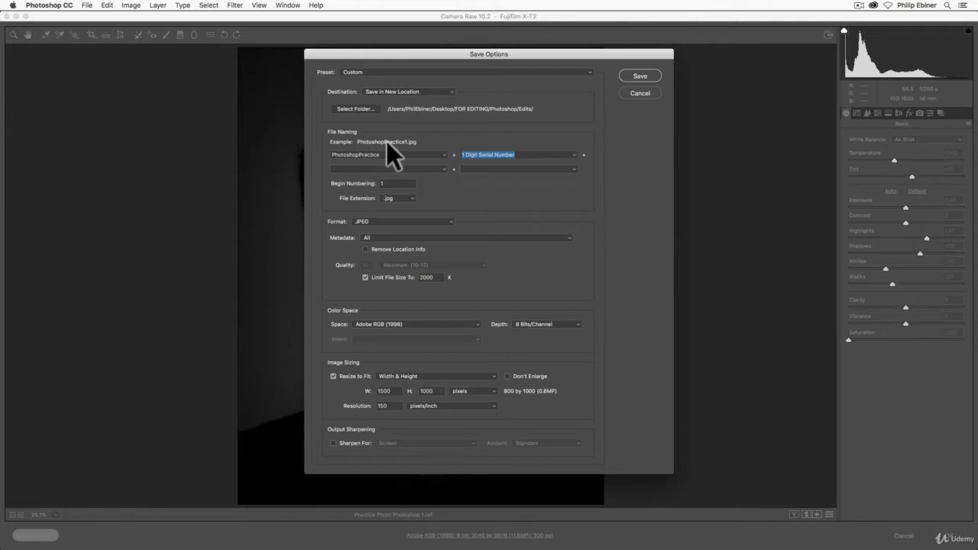
{"action": "left_click", "coordinate": [405, 183]}
{"action": "type", "text": "10"}
Try the ddmm date, the Document Name and an equals sign as the third part of the file name
{"action": "left_click", "coordinate": [443, 168]}
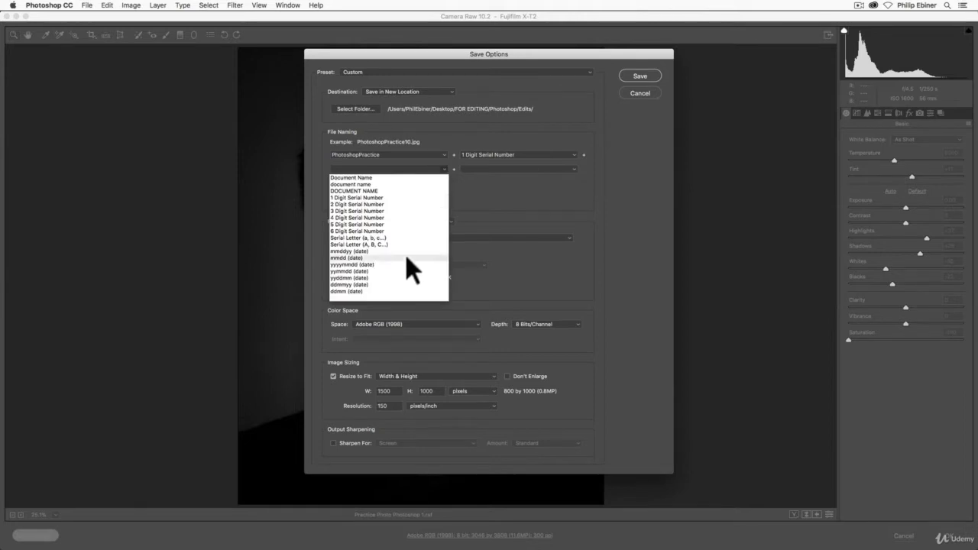
{"action": "left_click", "coordinate": [380, 290]}
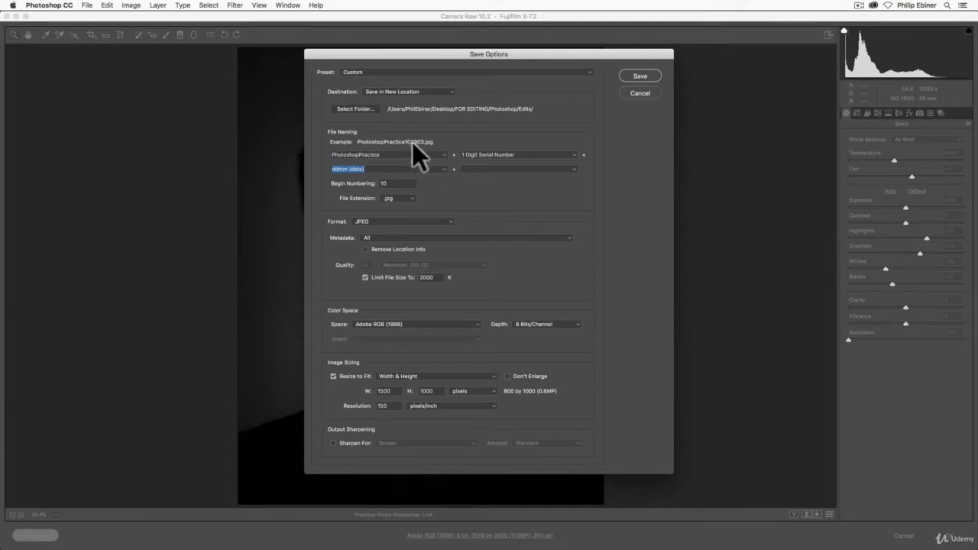
{"action": "left_click", "coordinate": [443, 169]}
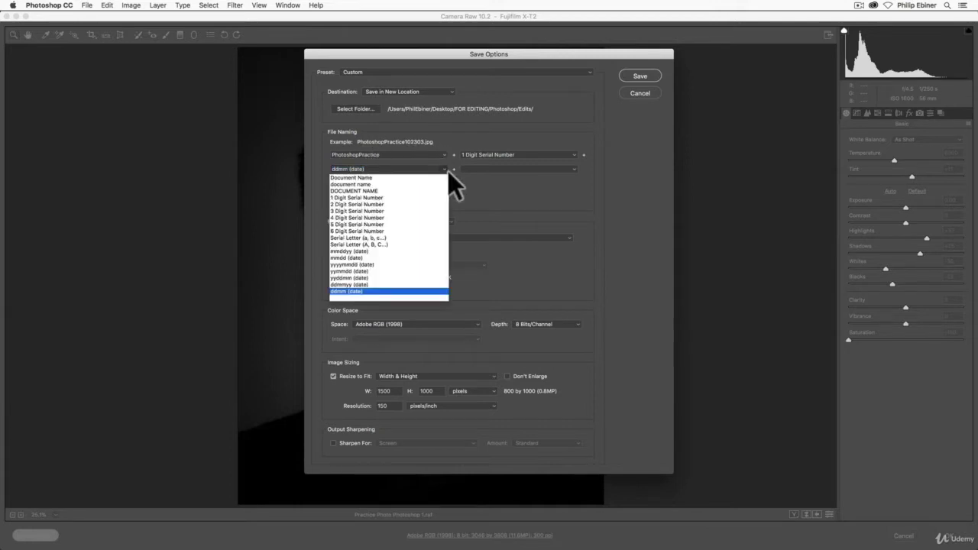
{"action": "left_click", "coordinate": [399, 178]}
{"action": "type", "text": "="}
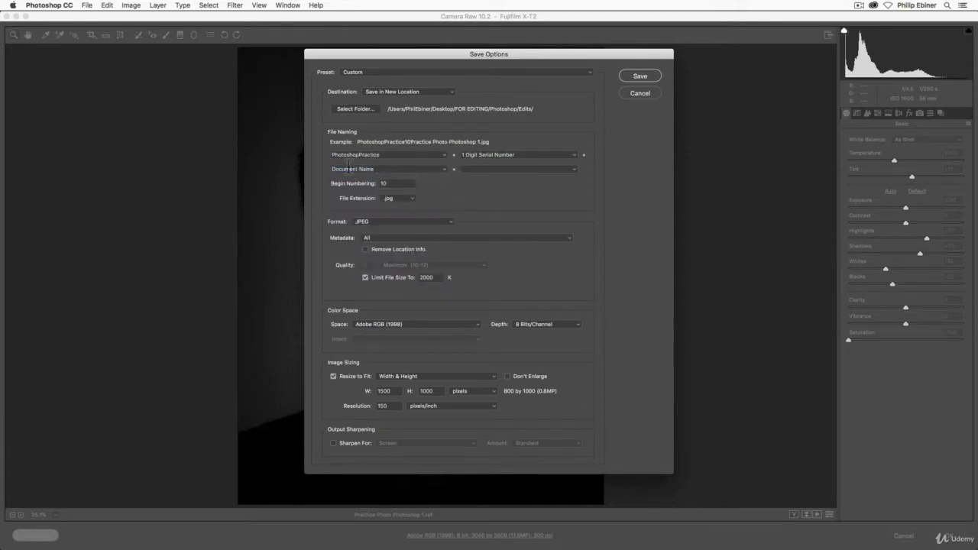
Clear the serial number and the third part from the file name
{"action": "left_click", "coordinate": [526, 156]}
{"action": "key", "text": "BackSpace"}
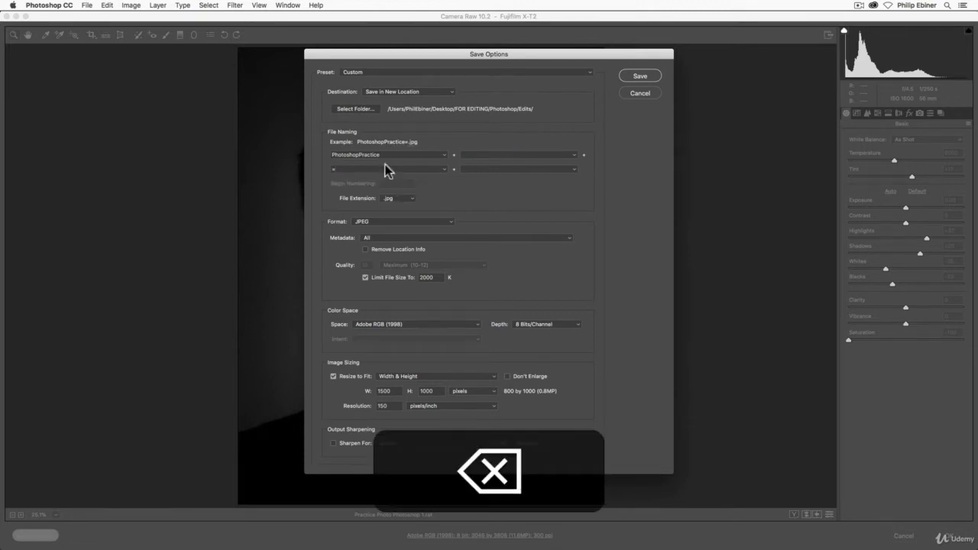
{"action": "left_click", "coordinate": [347, 172]}
{"action": "key", "text": "BackSpace"}
Choose JPEG as the format, with All metadata included and location info removed
{"action": "left_click", "coordinate": [356, 220]}
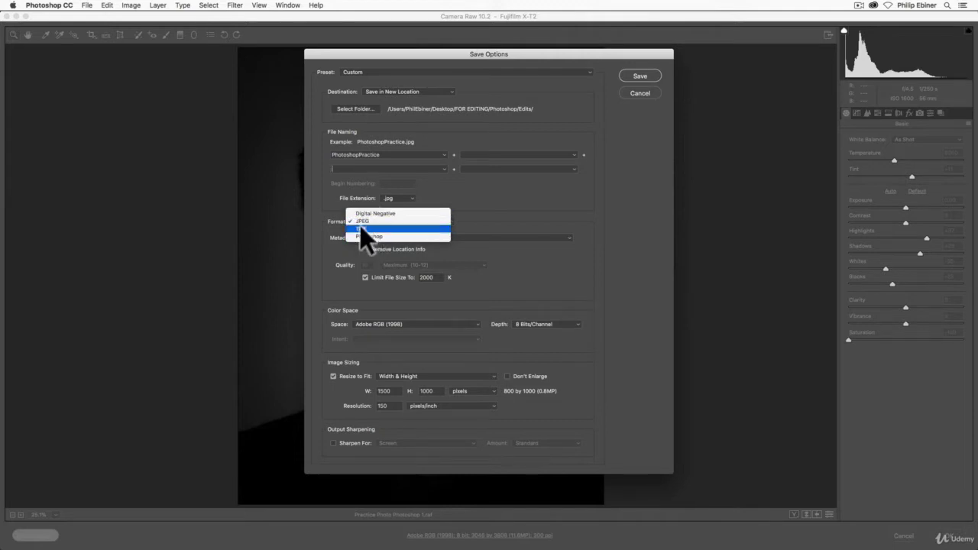
{"action": "left_click", "coordinate": [363, 221]}
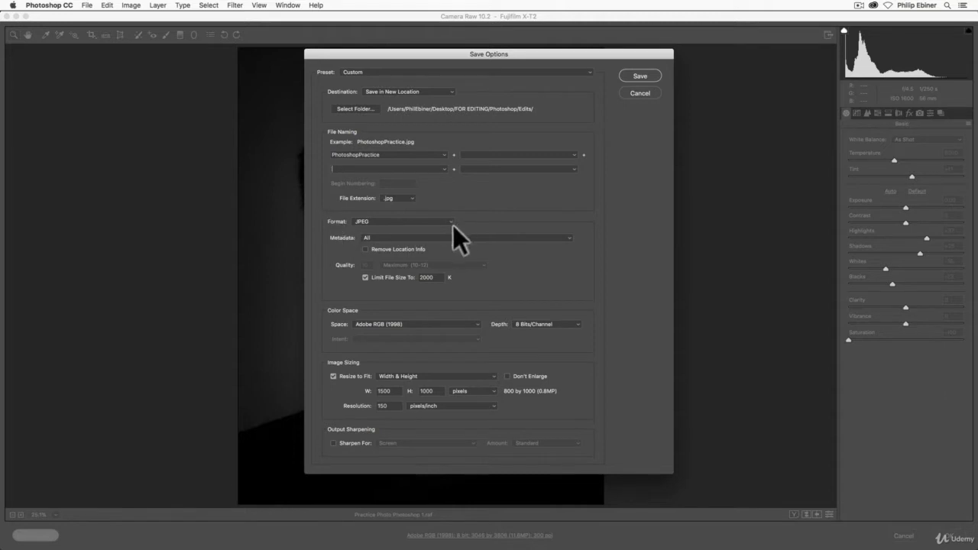
{"action": "left_click", "coordinate": [398, 237]}
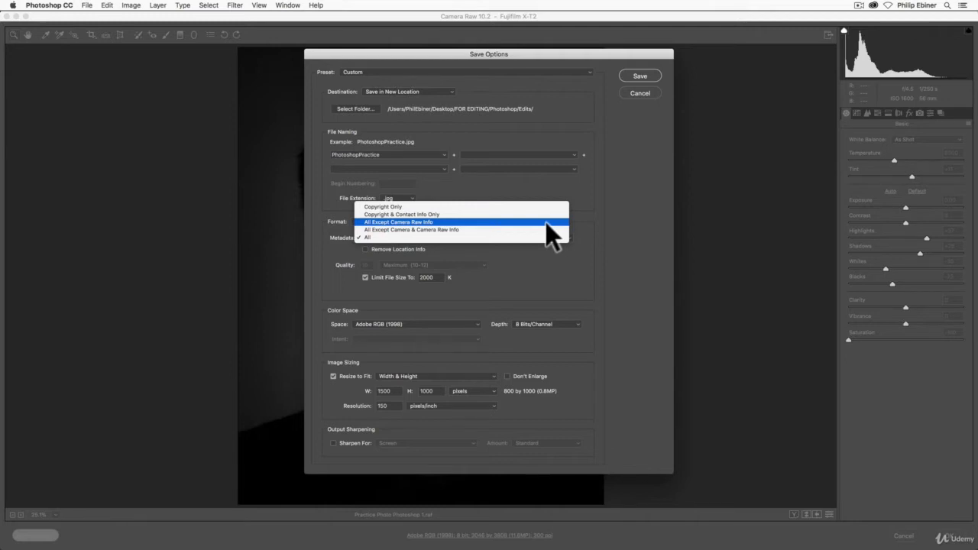
{"action": "left_click", "coordinate": [626, 196]}
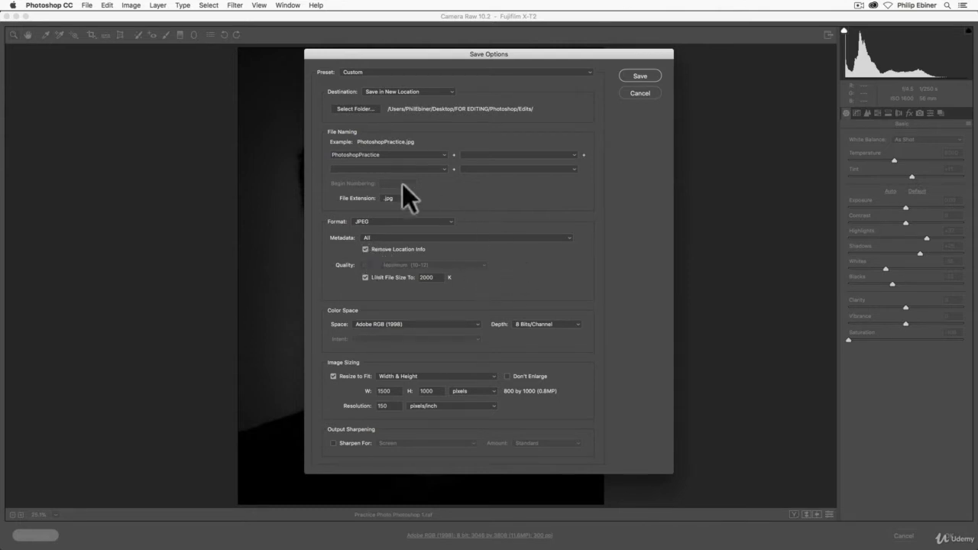
Turn off the file size limit and set the JPEG quality to 12, in the Maximum range
{"action": "left_click", "coordinate": [365, 278]}
{"action": "left_click", "coordinate": [403, 267]}
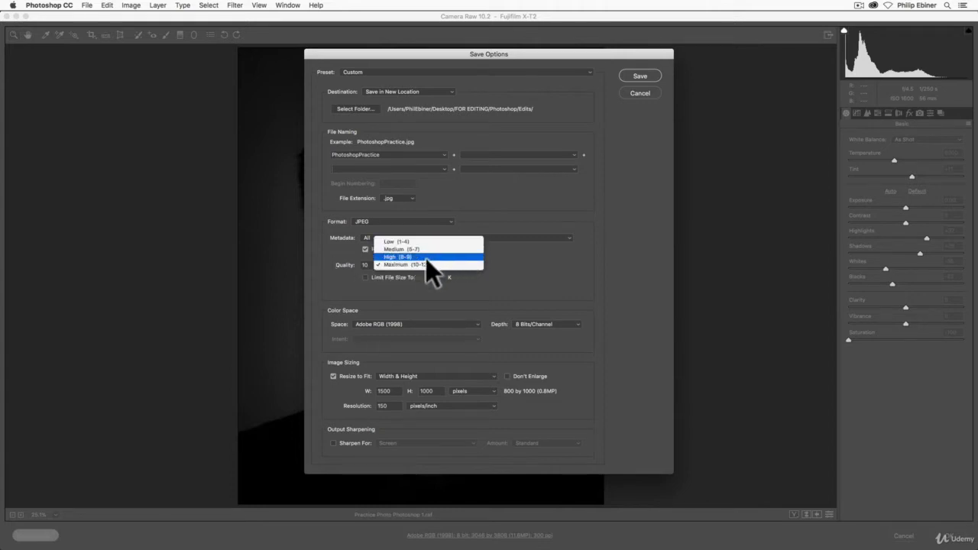
{"action": "left_click", "coordinate": [428, 265]}
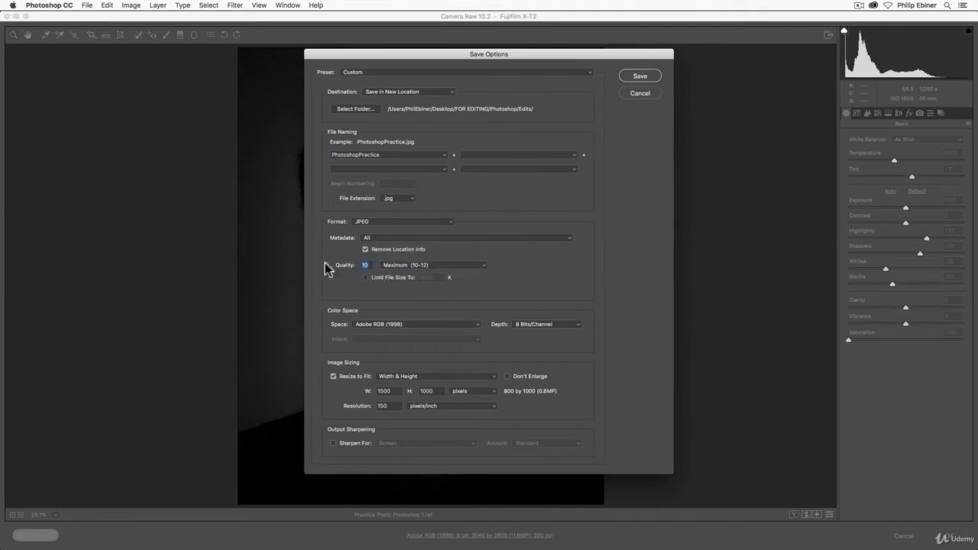
{"action": "type", "text": "12"}
Try the Medium (5-7) and High (8-9) quality ranges, and set the quality back to 12
{"action": "left_click", "coordinate": [484, 266]}
{"action": "left_click", "coordinate": [479, 270]}
{"action": "left_click", "coordinate": [466, 267]}
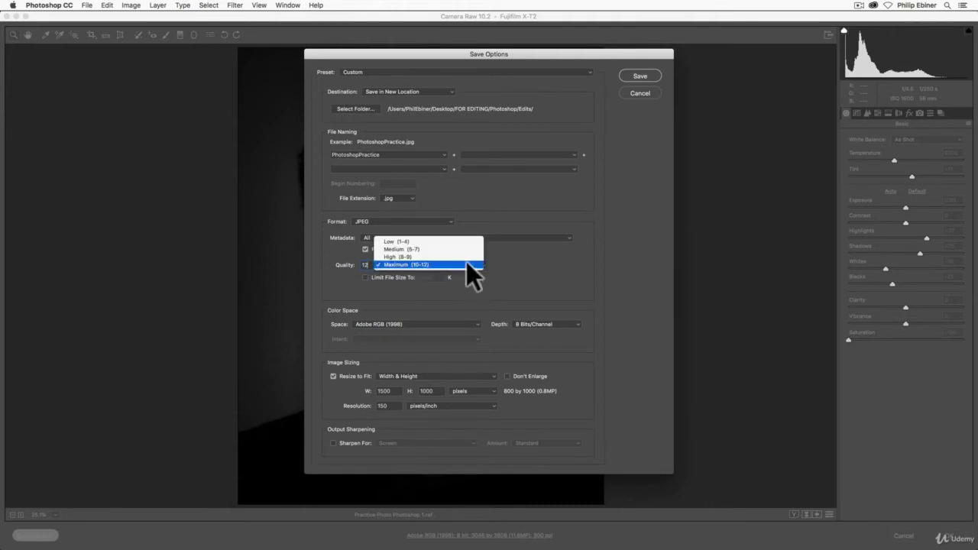
{"action": "left_click", "coordinate": [458, 263]}
{"action": "left_click", "coordinate": [445, 264]}
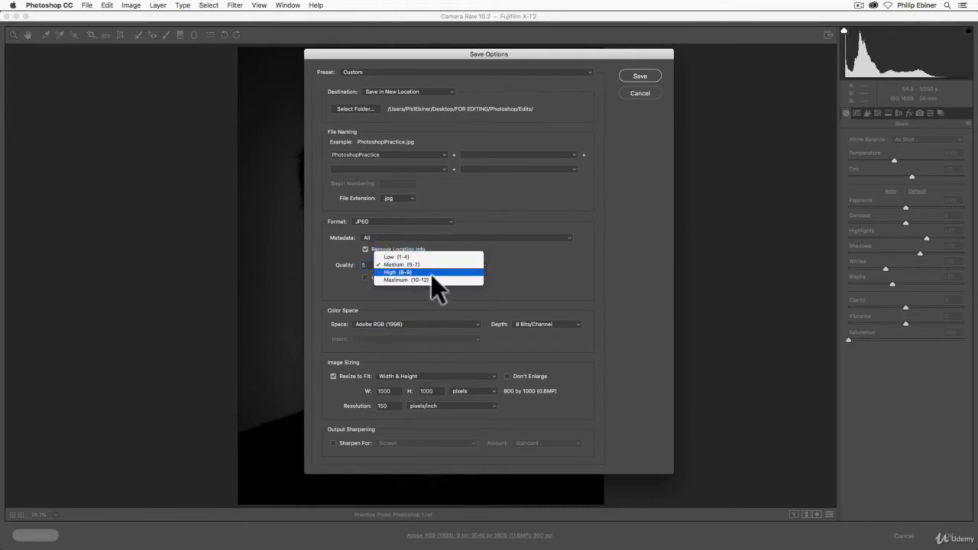
{"action": "left_click", "coordinate": [436, 274]}
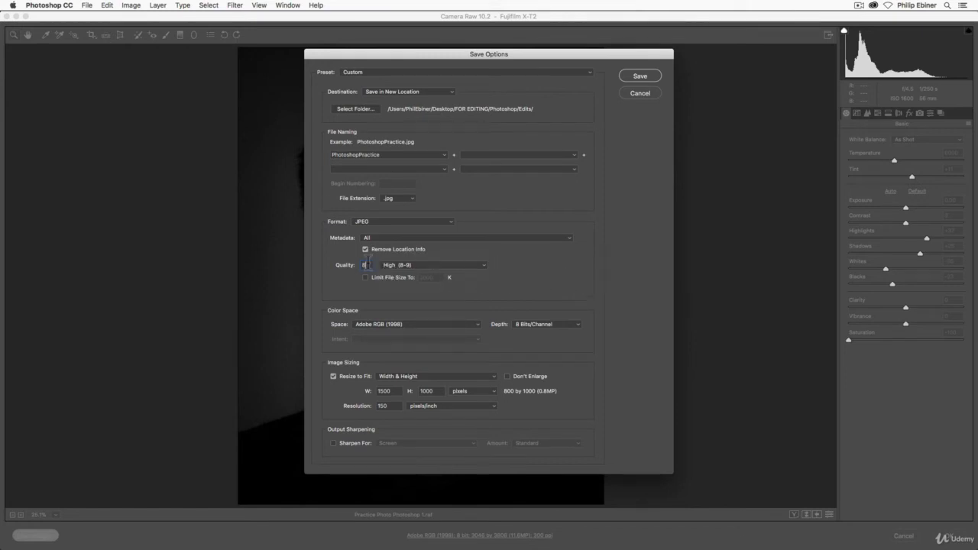
{"action": "type", "text": "12"}
Try limiting the file size to 1000 K and lower, and turn the limit off again
{"action": "left_click", "coordinate": [365, 276]}
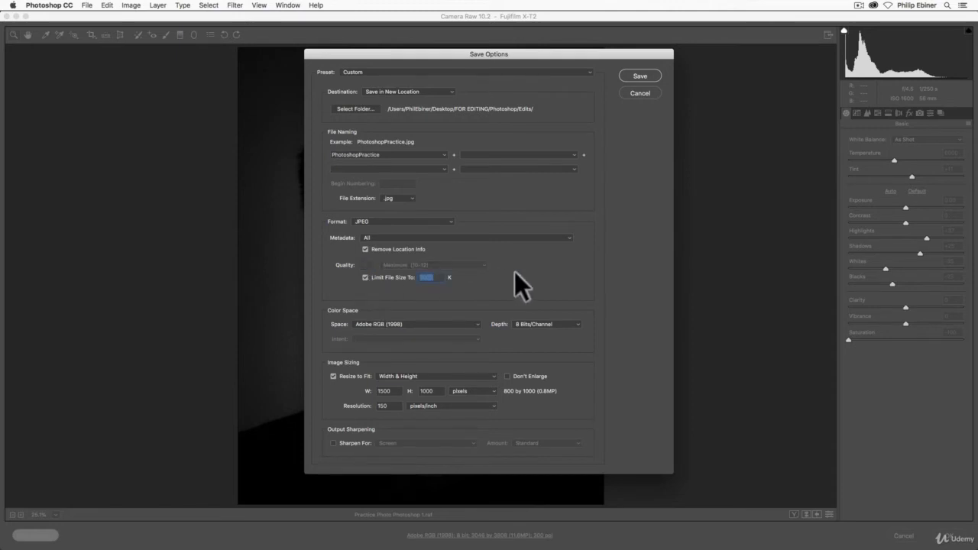
{"action": "double_click", "coordinate": [439, 277]}
{"action": "left_click", "coordinate": [432, 275]}
{"action": "left_click_drag", "start_coordinate": [436, 277], "coordinate": [398, 276]}
{"action": "type", "text": "1000"}
{"action": "type", "text": "50"}
{"action": "left_click", "coordinate": [366, 276]}
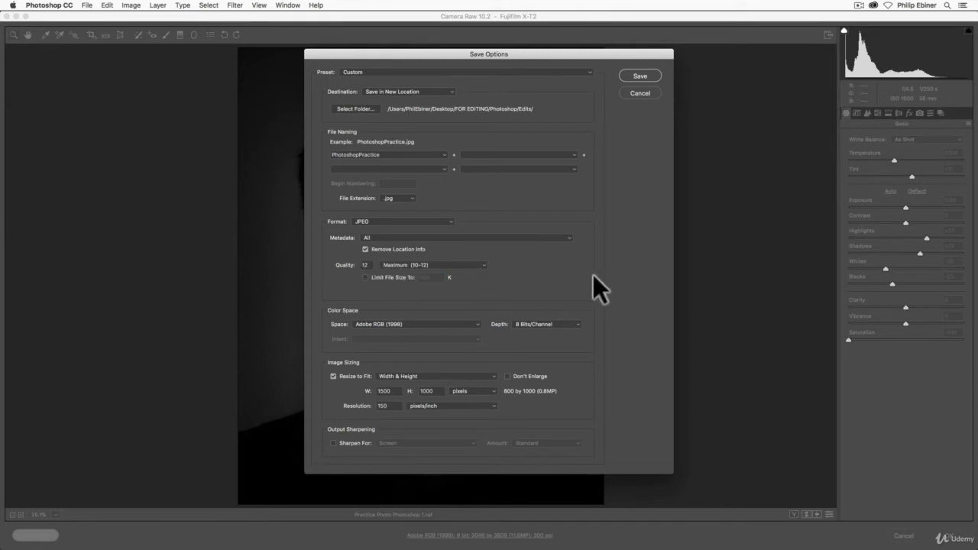
Look through the list of available color space profiles for the export
{"action": "left_click", "coordinate": [427, 327]}
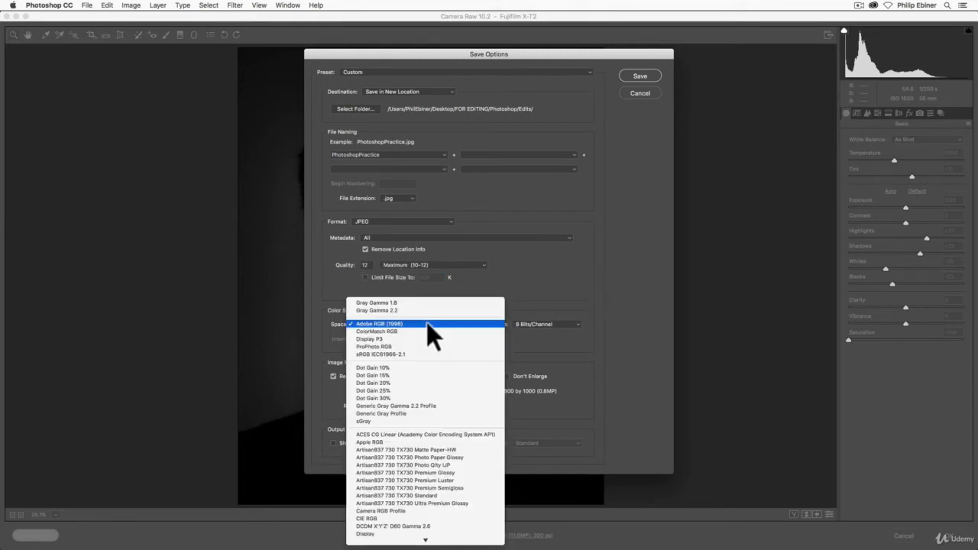
{"action": "scroll", "coordinate": [481, 420], "scroll_direction": "down", "scroll_amount": 5}
{"action": "scroll", "coordinate": [470, 419], "scroll_direction": "down", "scroll_amount": 1}
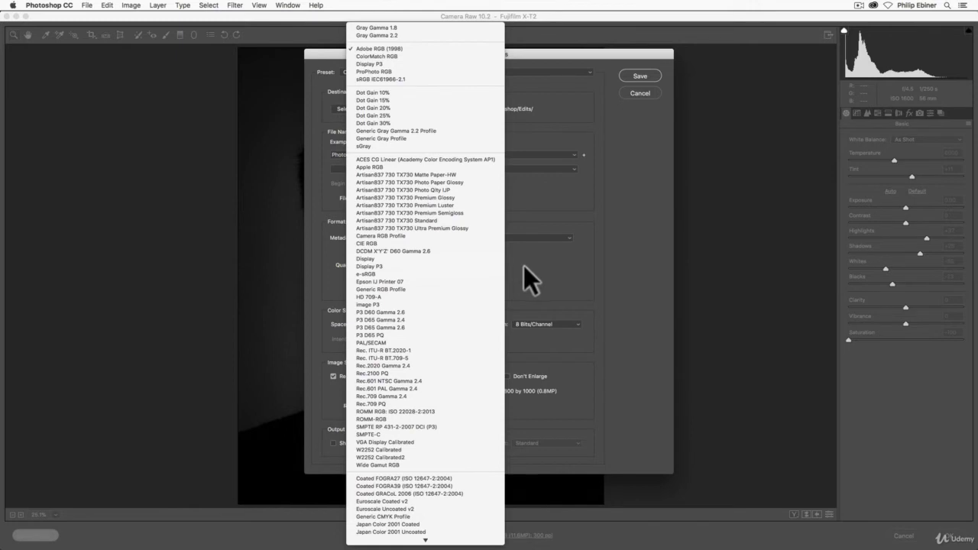
{"action": "left_click", "coordinate": [587, 272]}
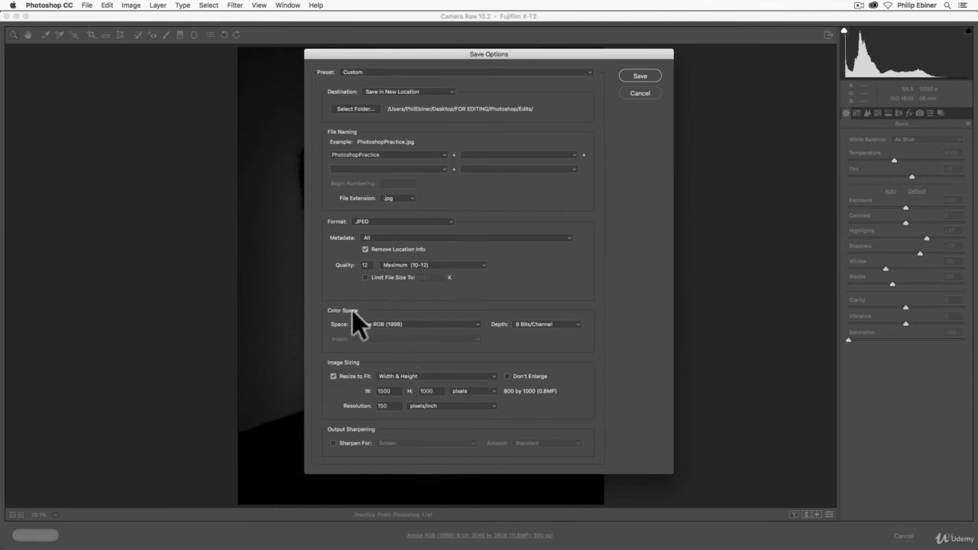
Turn the Resize to Fit option off and on again, and set it to constrain the image by its Long Side
{"action": "left_click", "coordinate": [333, 376]}
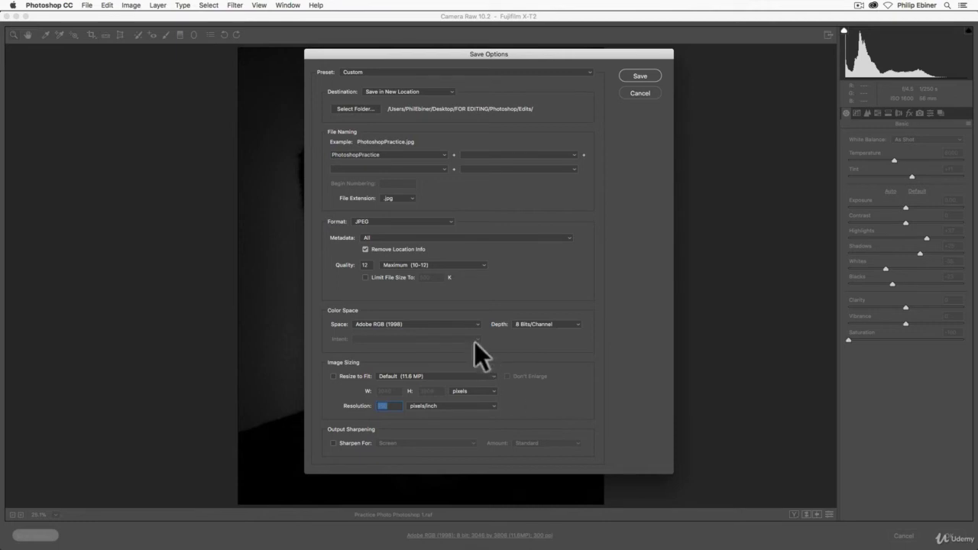
{"action": "left_click", "coordinate": [340, 376]}
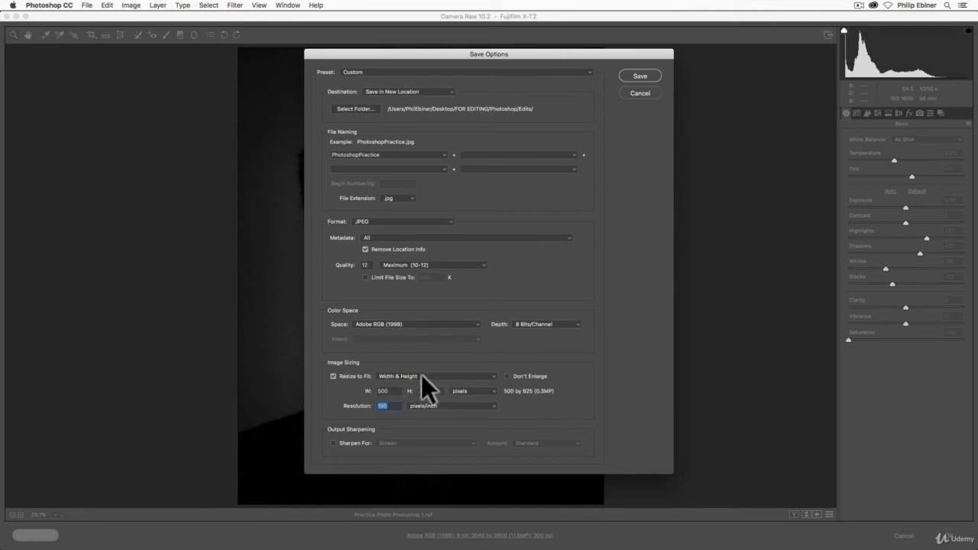
{"action": "left_click", "coordinate": [421, 375]}
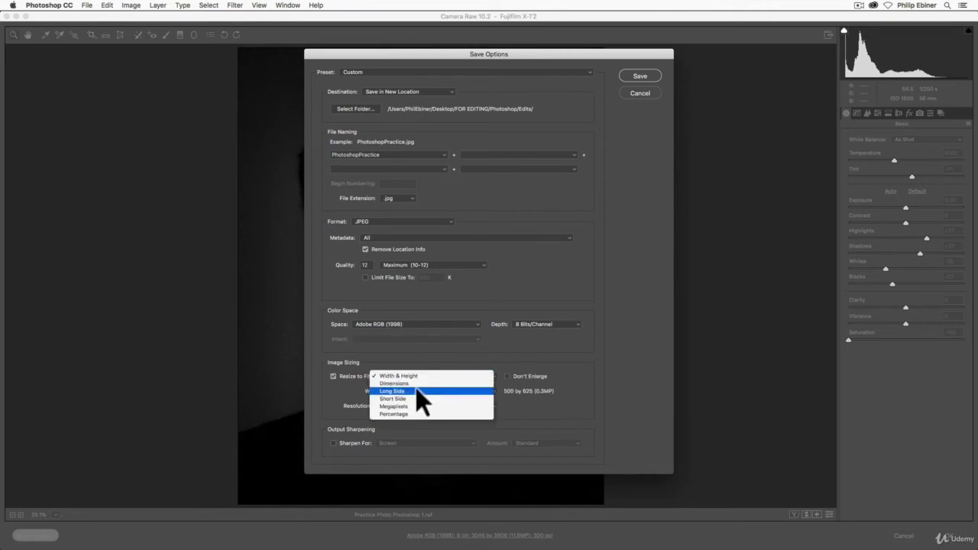
{"action": "left_click", "coordinate": [418, 392]}
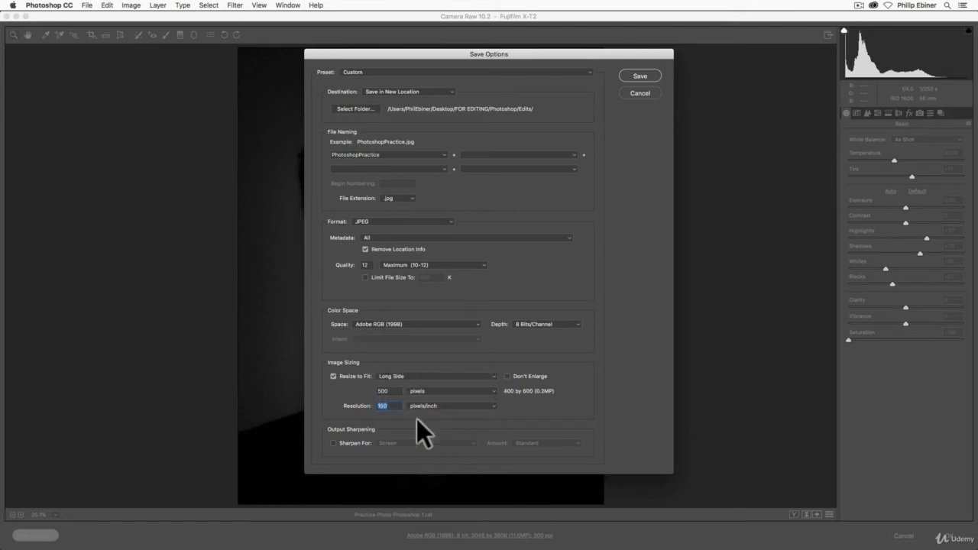
Set the long side to 1000 pixels, moving the save options dialog aside to compare with the portrait
{"action": "left_click", "coordinate": [392, 392]}
{"action": "left_click_drag", "start_coordinate": [489, 52], "coordinate": [785, 53]}
{"action": "left_click_drag", "start_coordinate": [686, 54], "coordinate": [709, 76]}
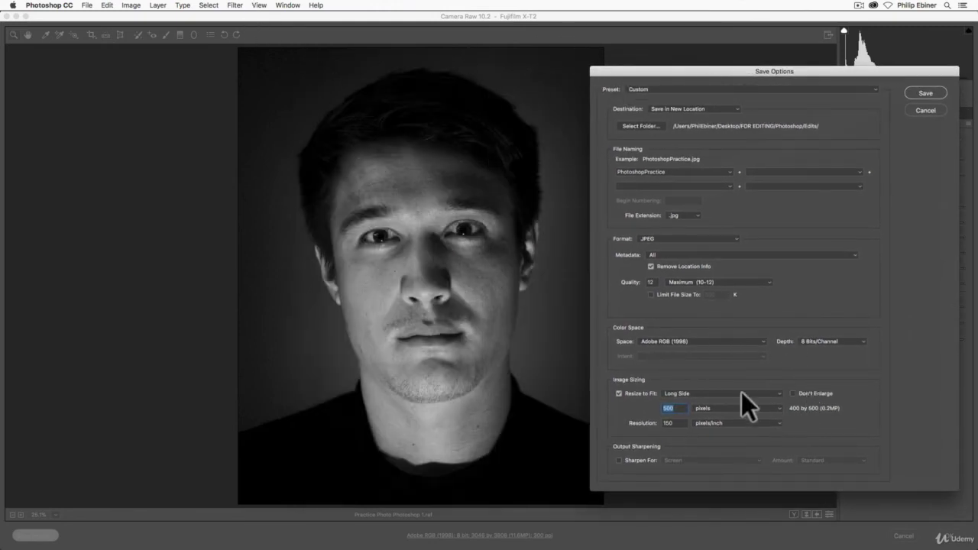
{"action": "left_click_drag", "start_coordinate": [730, 77], "coordinate": [645, 66]}
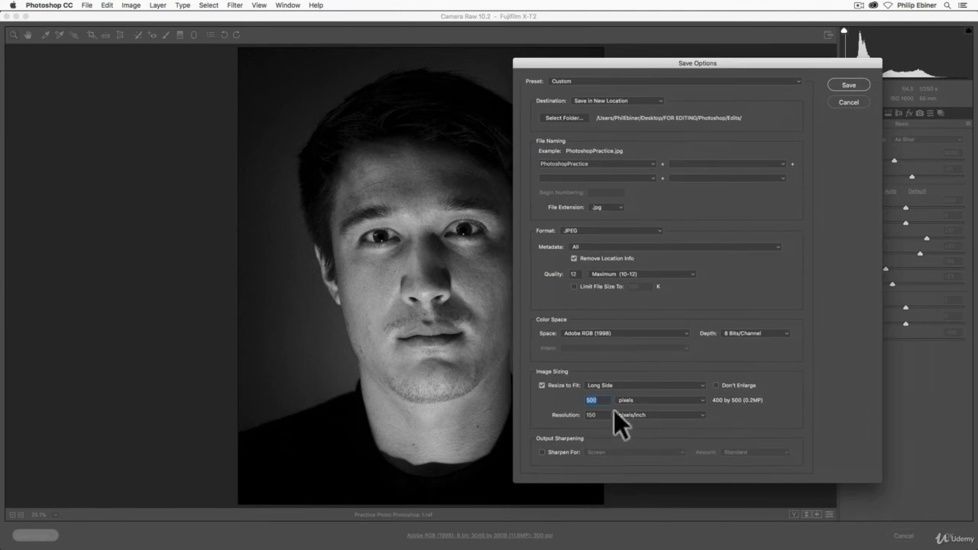
{"action": "type", "text": "1000"}
{"action": "left_click_drag", "start_coordinate": [712, 68], "coordinate": [544, 50]}
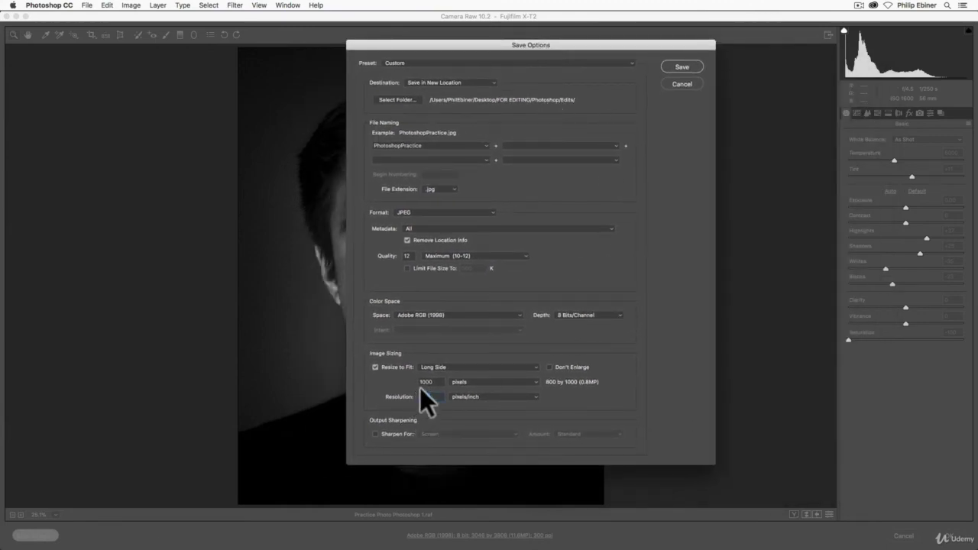
Try export resolutions of 72 and 300 pixels/inch, and set the resolution back to 150
{"action": "type", "text": "72"}
{"action": "double_click", "coordinate": [420, 393]}
{"action": "type", "text": "300"}
{"action": "double_click", "coordinate": [432, 396]}
{"action": "type", "text": "150"}
Try output sharpening for Matte Paper, and look through the available sharpening amounts
{"action": "left_click", "coordinate": [392, 434]}
{"action": "left_click", "coordinate": [513, 434]}
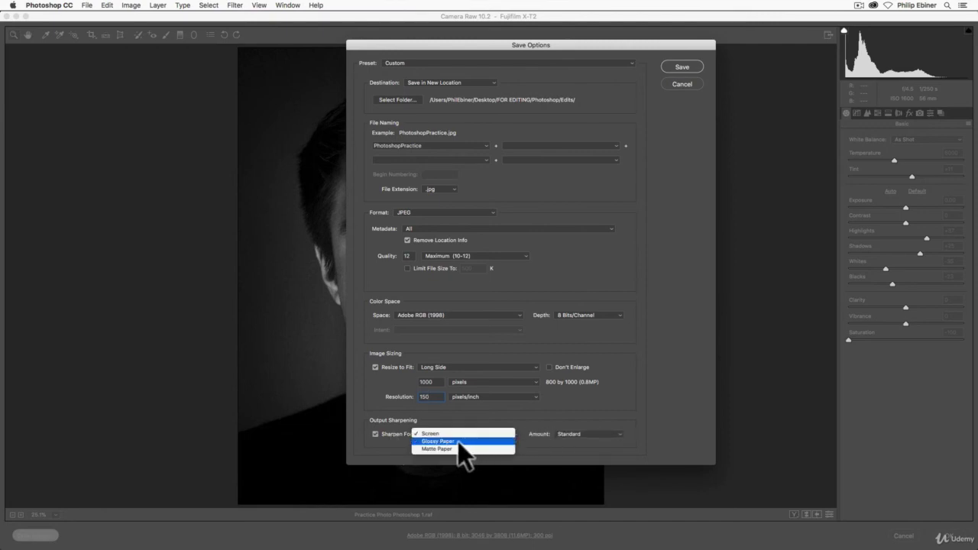
{"action": "key", "text": "Escape"}
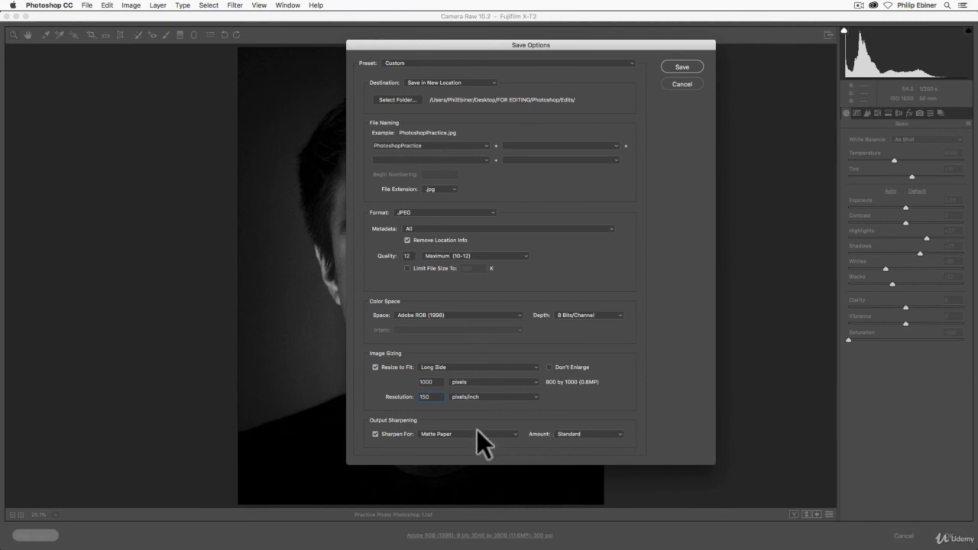
{"action": "left_click", "coordinate": [605, 433]}
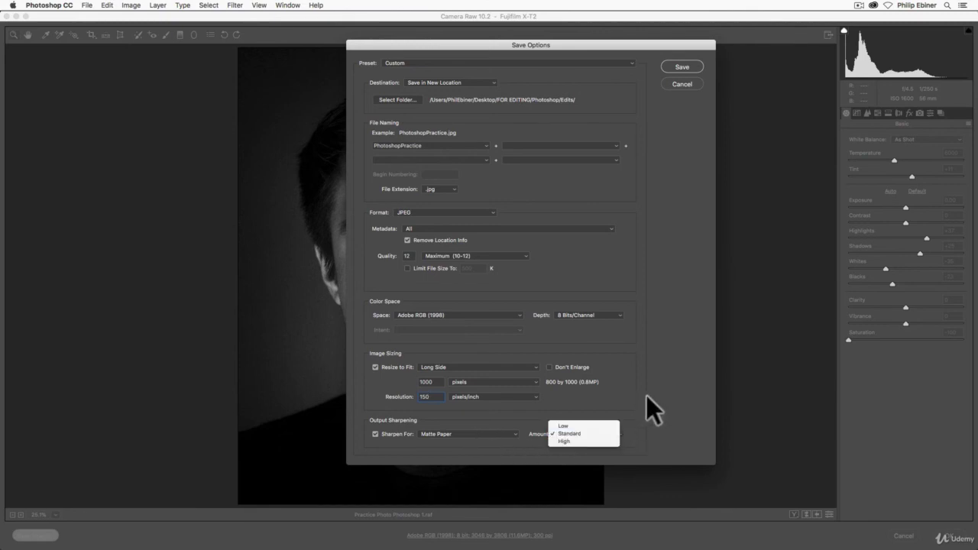
{"action": "left_click", "coordinate": [634, 418]}
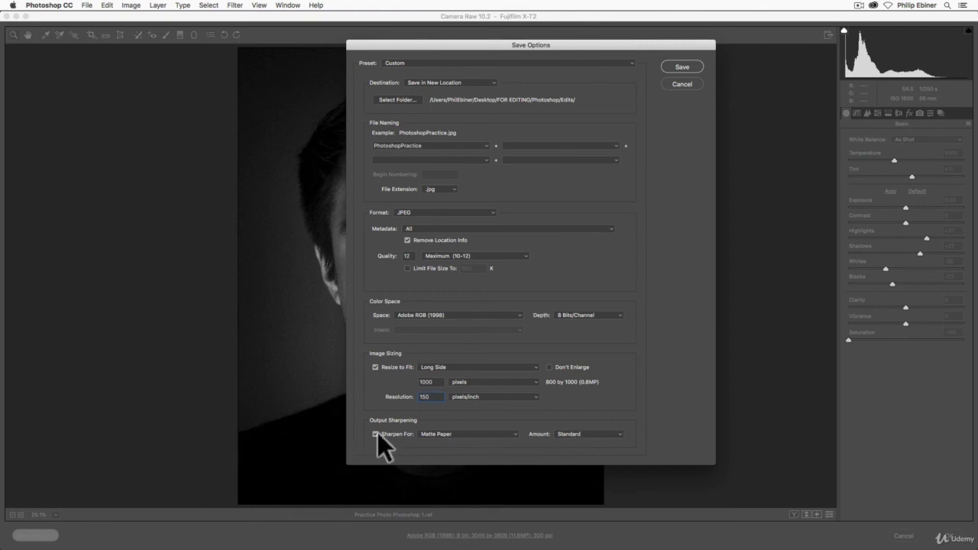
Set the sharpening target to Screen, turn output sharpening off, and save the image with these options
{"action": "left_click", "coordinate": [439, 434]}
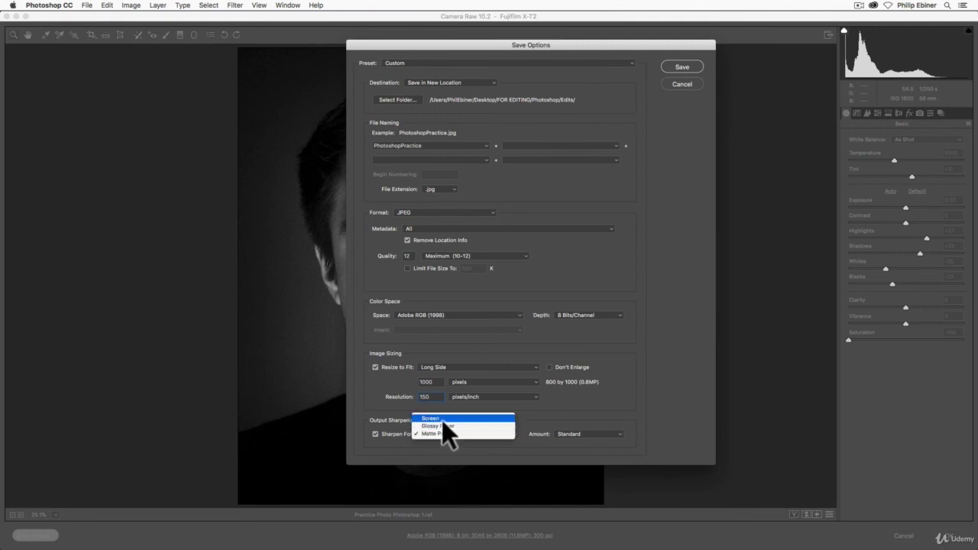
{"action": "left_click", "coordinate": [433, 418]}
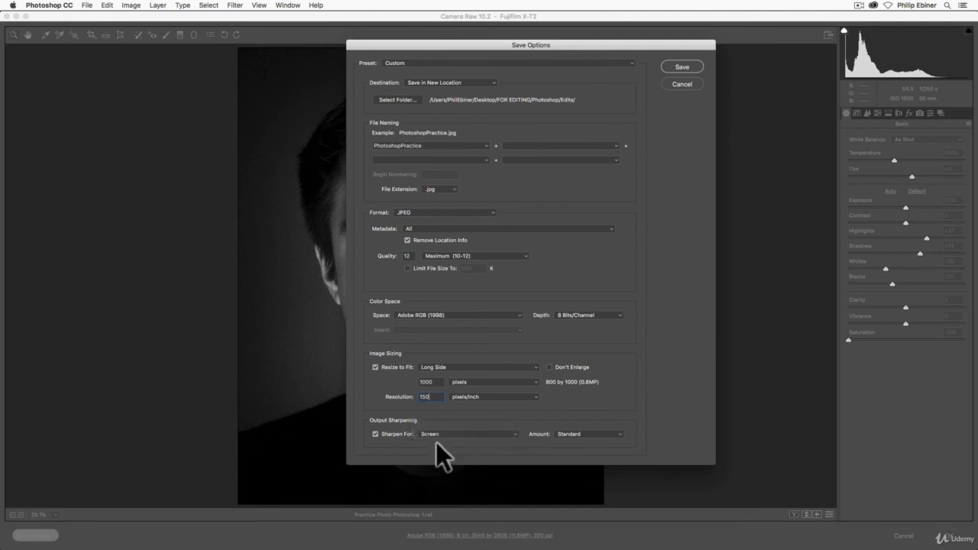
{"action": "left_click", "coordinate": [388, 432]}
{"action": "left_click", "coordinate": [699, 65]}
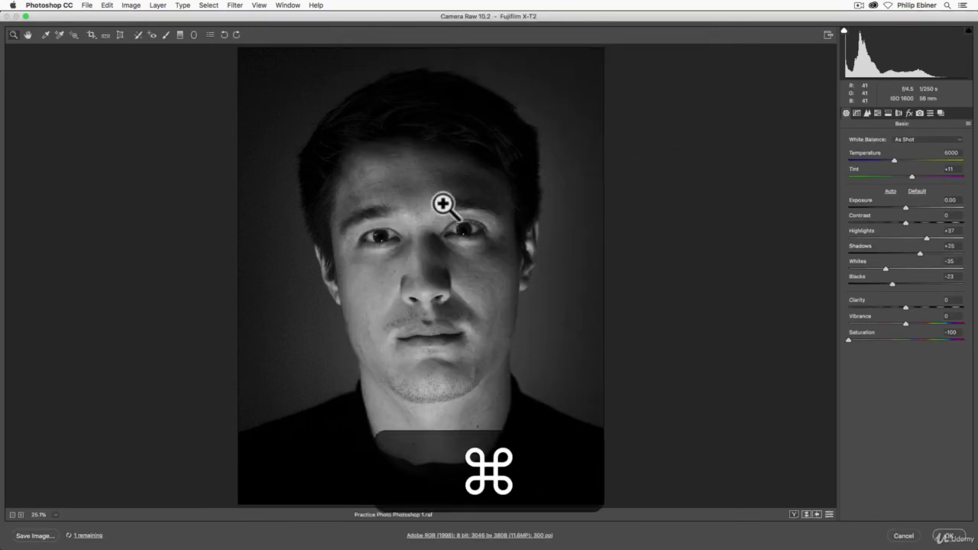
Switch to Finder and open the Edits folder to find the exported PhotoshopPractice.jpg
{"action": "key", "text": "super+Tab"}
{"action": "key", "text": "super+Tab"}
{"action": "key", "text": "super+Tab"}
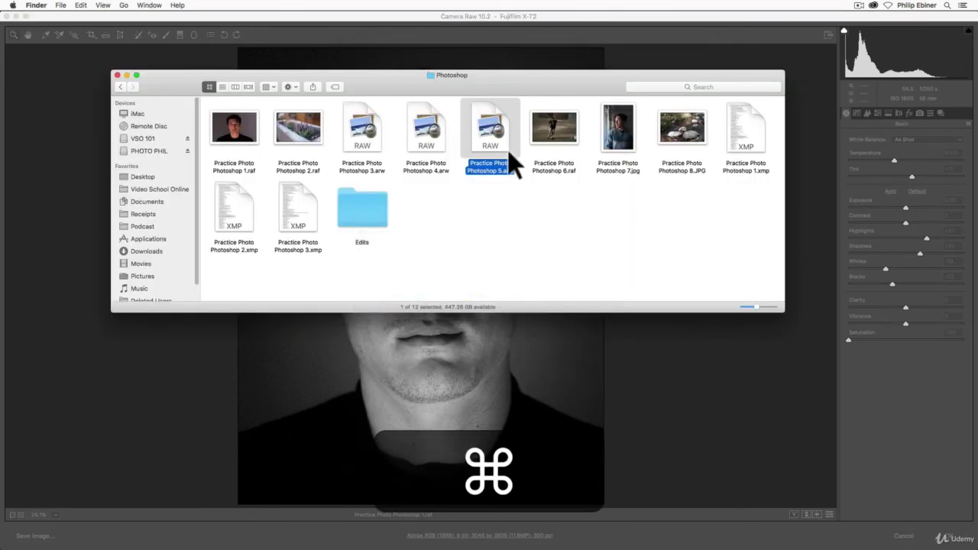
{"action": "left_click", "coordinate": [371, 208]}
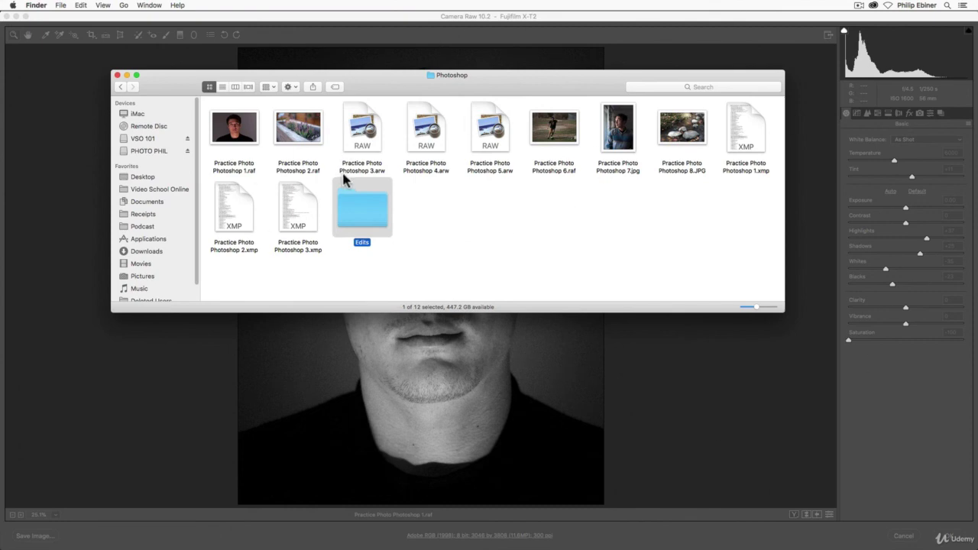
{"action": "double_click", "coordinate": [365, 210]}
{"action": "left_click", "coordinate": [227, 123]}
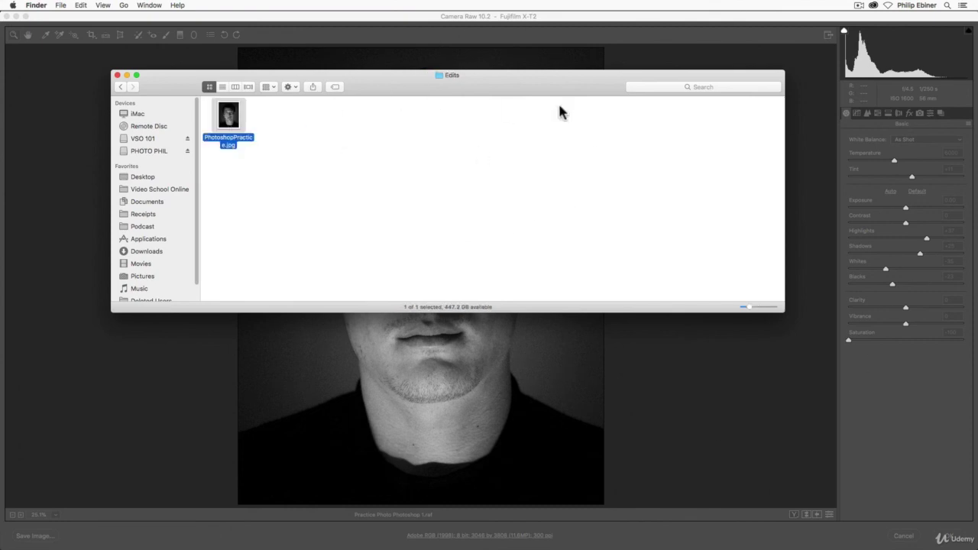
Check the file size of PhotoshopPractice.jpg in column view and preview the image, and return to Camera Raw
{"action": "left_click", "coordinate": [235, 86]}
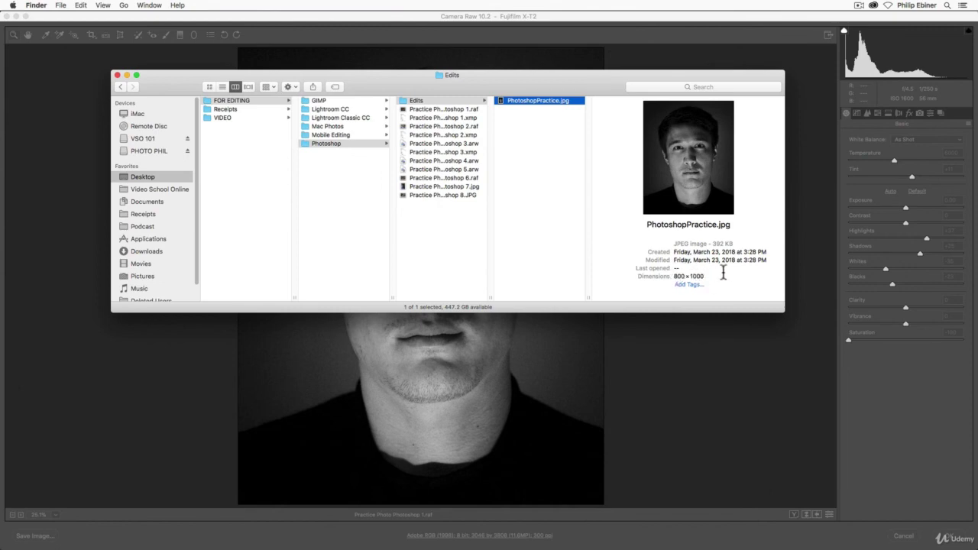
{"action": "left_click_drag", "start_coordinate": [712, 243], "coordinate": [732, 243]}
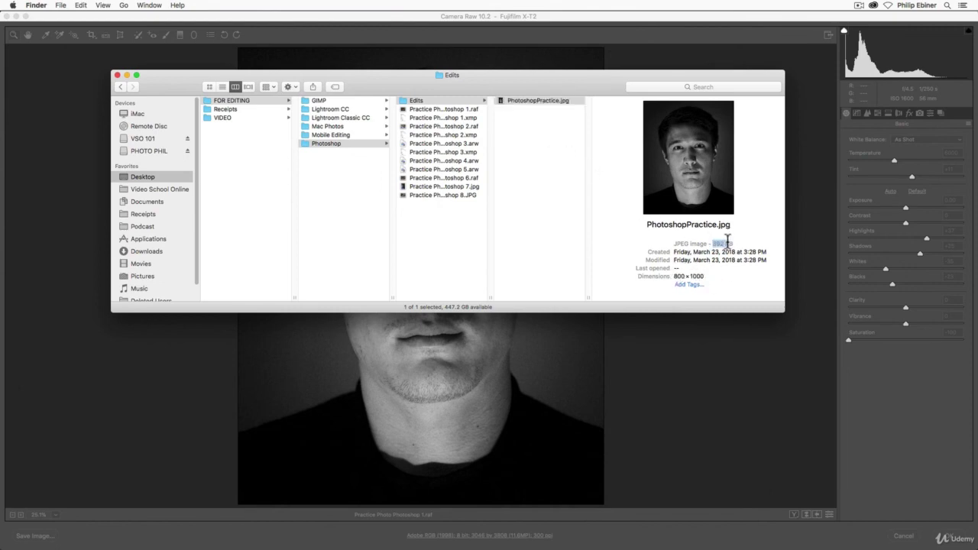
{"action": "key", "text": "space"}
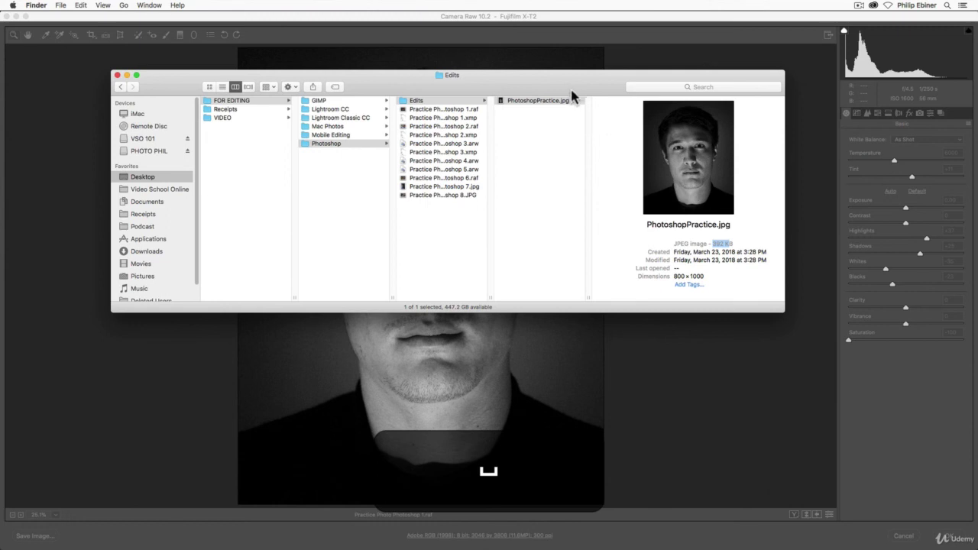
{"action": "left_click", "coordinate": [539, 100]}
{"action": "key", "text": "space"}
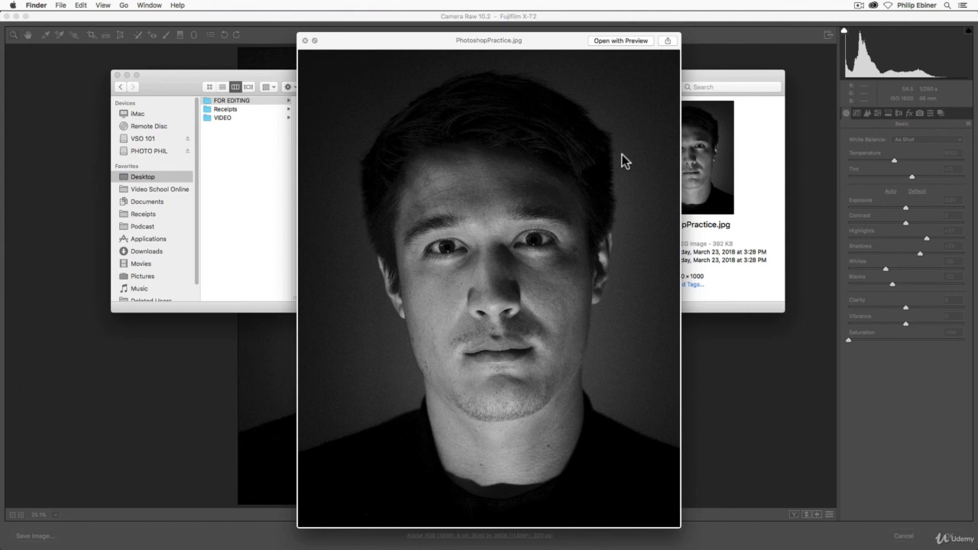
{"action": "key", "text": "space"}
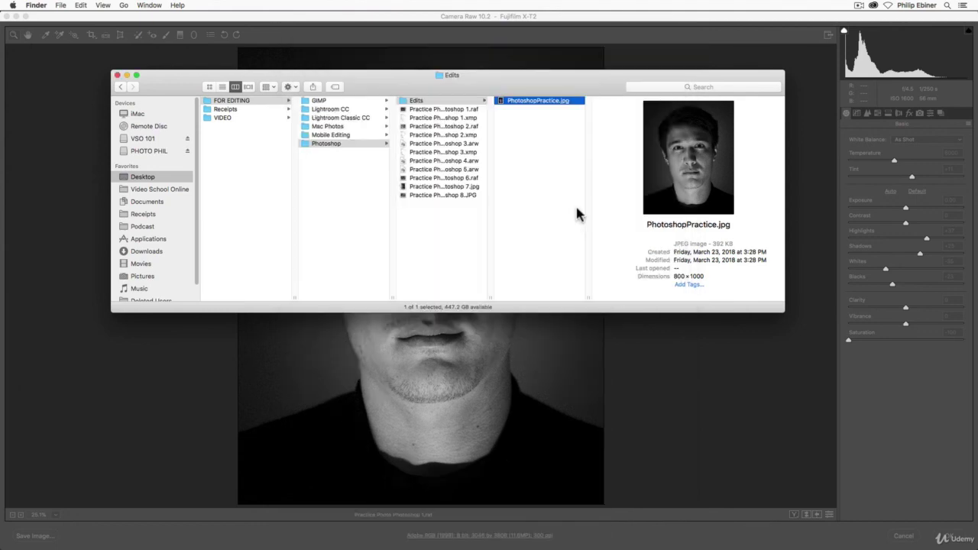
{"action": "left_click", "coordinate": [678, 453]}
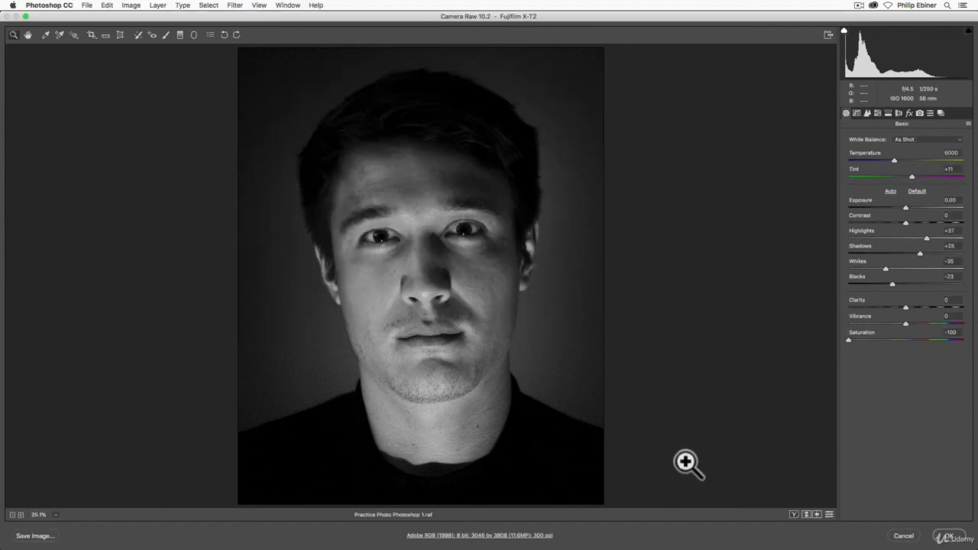